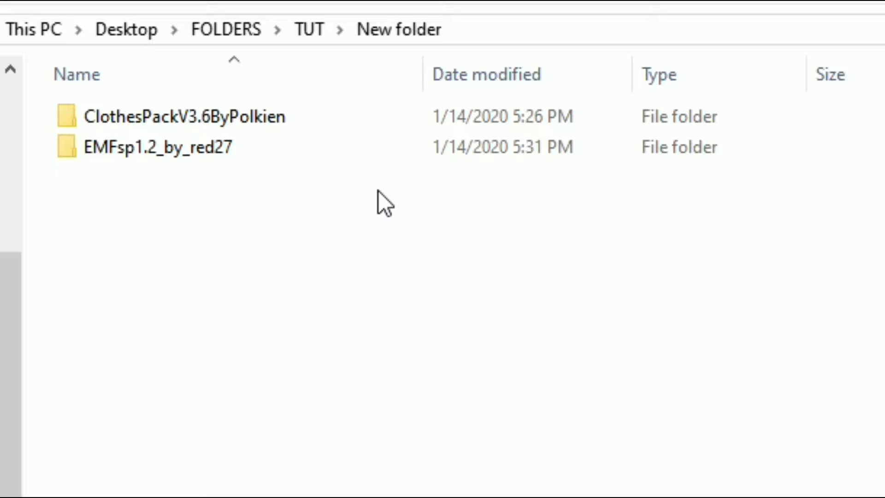
click(223, 124)
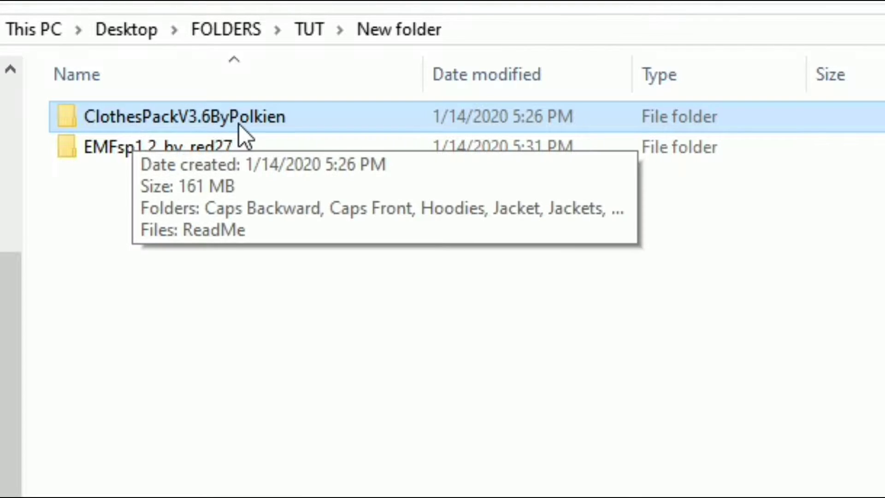
click(281, 159)
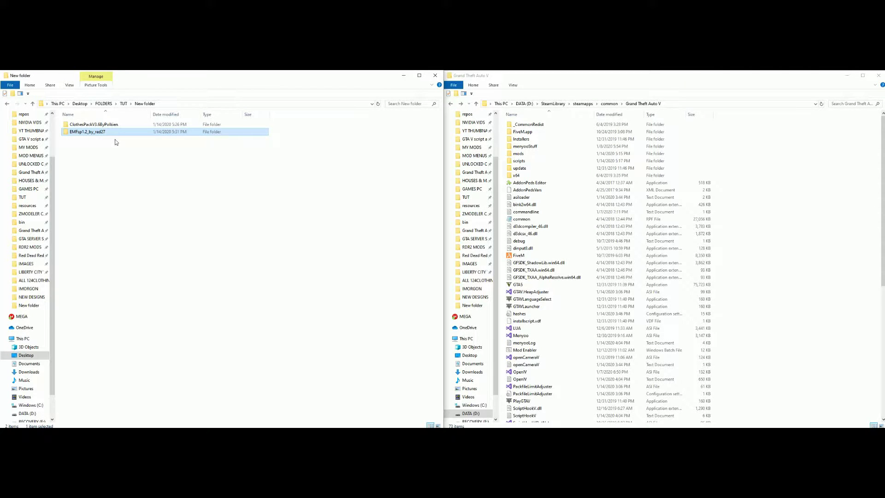
click(285, 176)
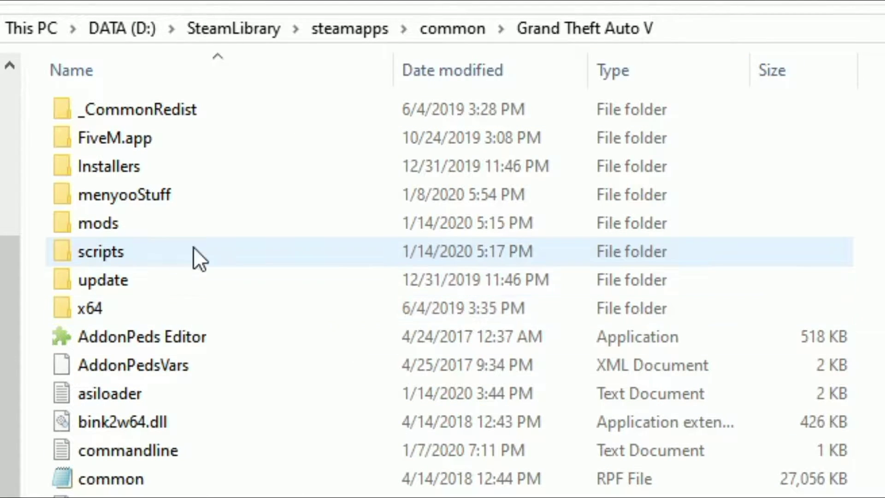
Step: In the Grand Theft Auto V folder, open mods > update > x64 > dlcpacks
click(232, 225)
mouse_move(192, 218)
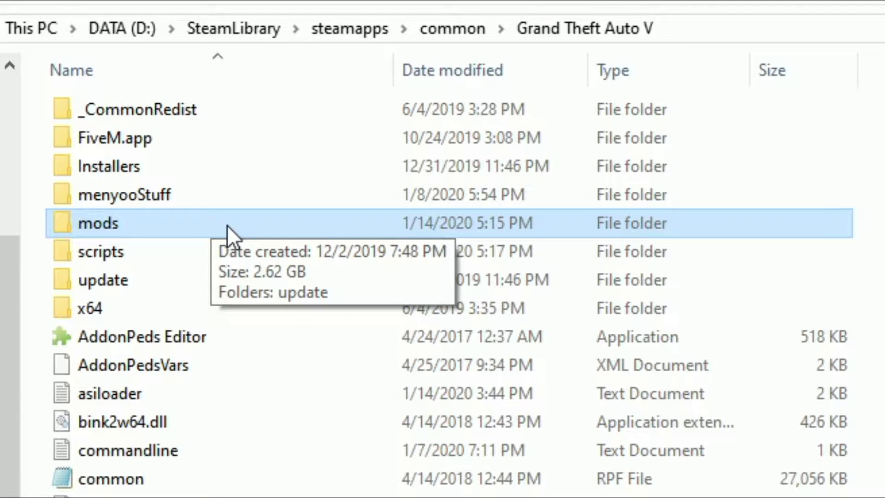
double_click(187, 223)
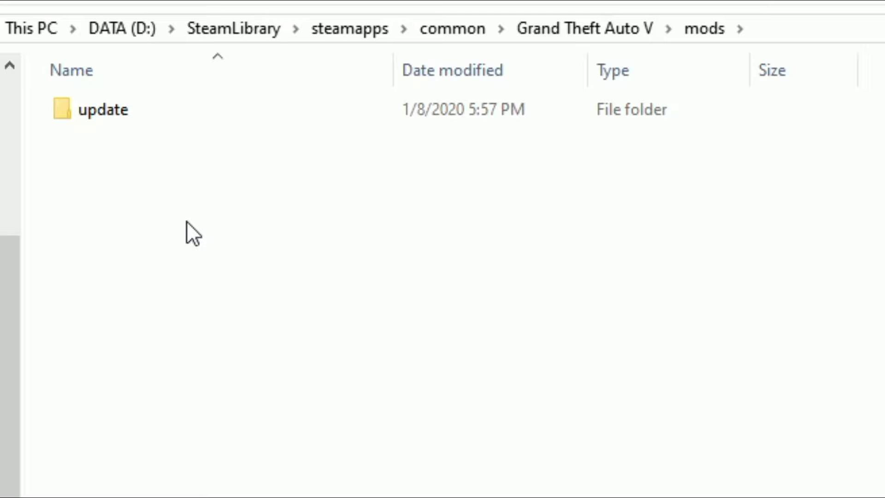
click(172, 113)
double_click(171, 112)
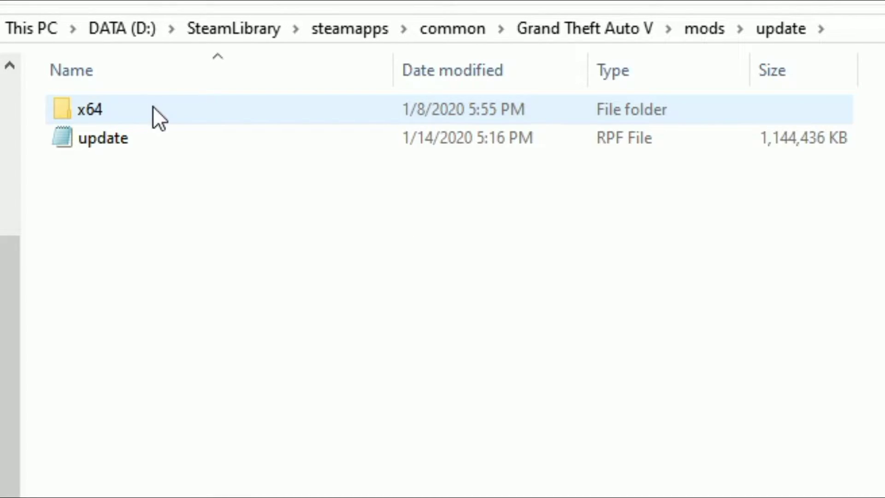
click(139, 111)
double_click(139, 112)
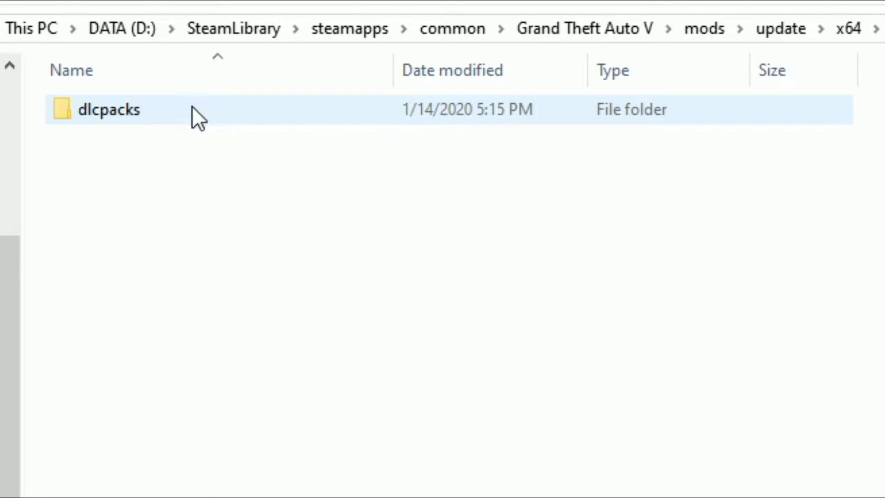
click(158, 113)
double_click(158, 112)
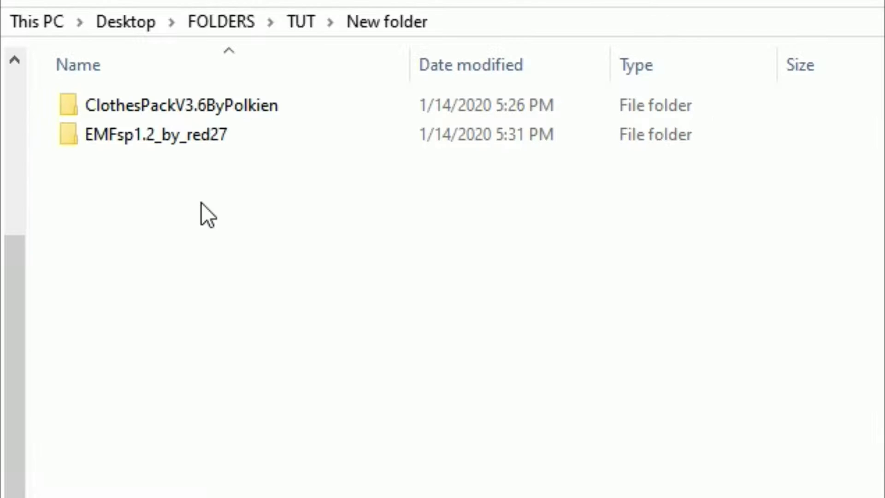
Step: Open the dlcpacks folder inside the MOD folder of the EMFsp1.2_by_red27 download
click(186, 141)
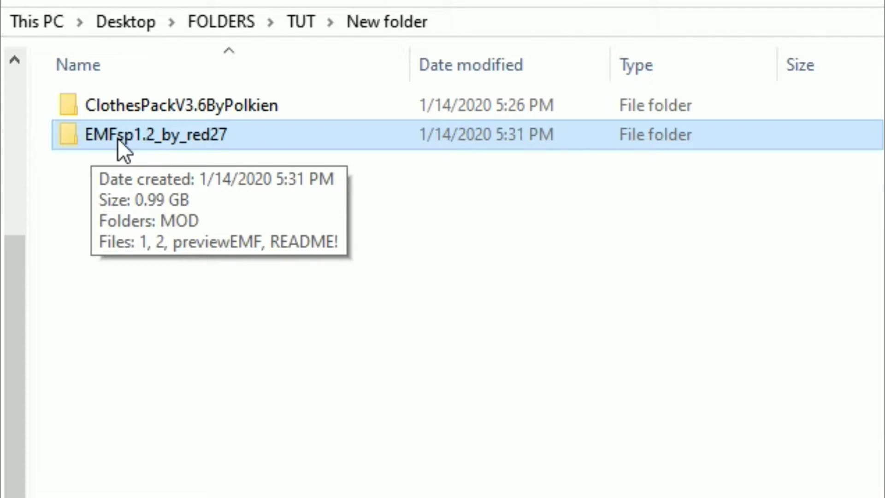
double_click(194, 137)
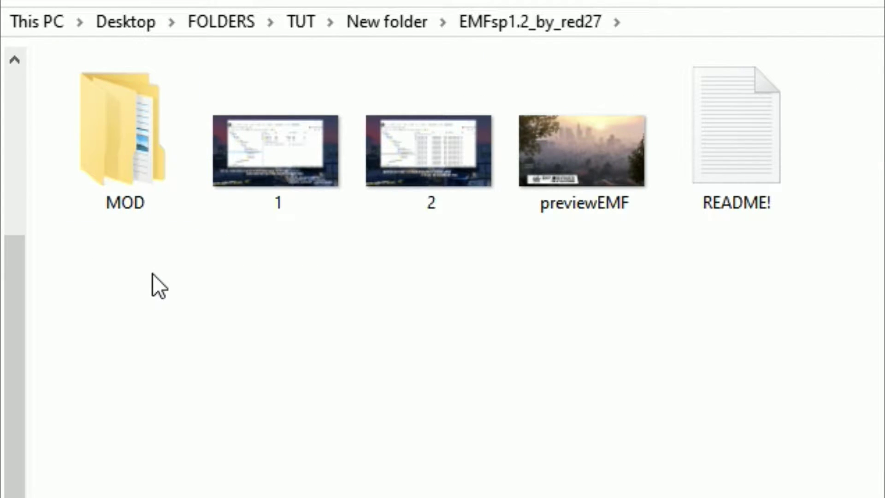
click(120, 174)
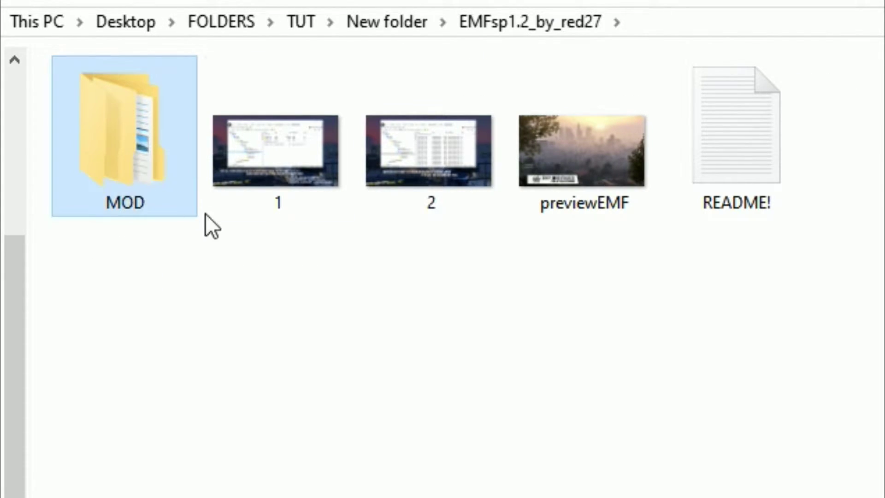
double_click(104, 149)
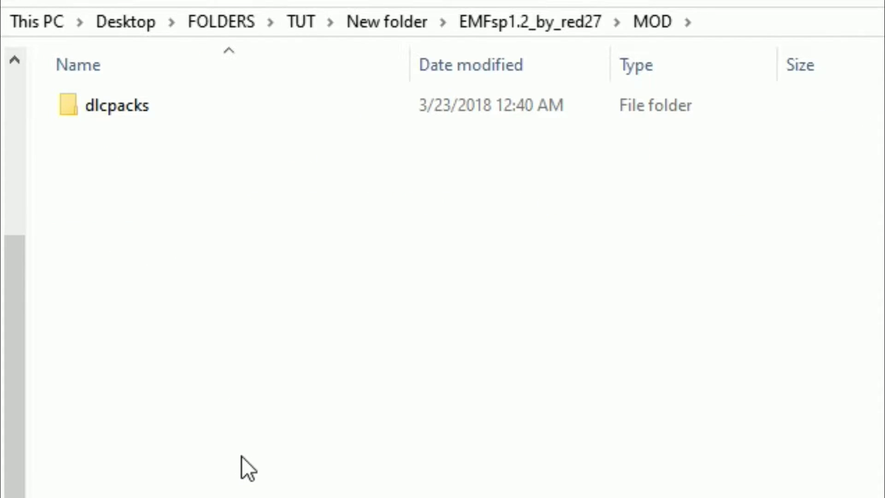
mouse_move(139, 110)
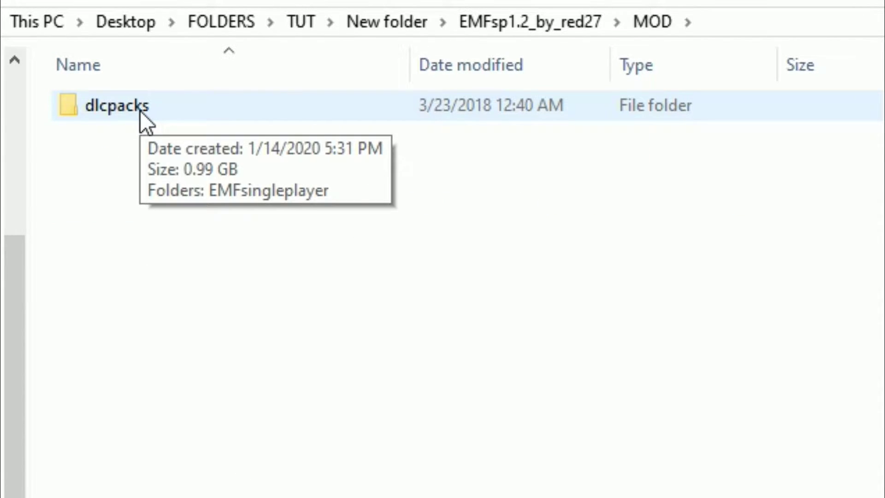
click(193, 109)
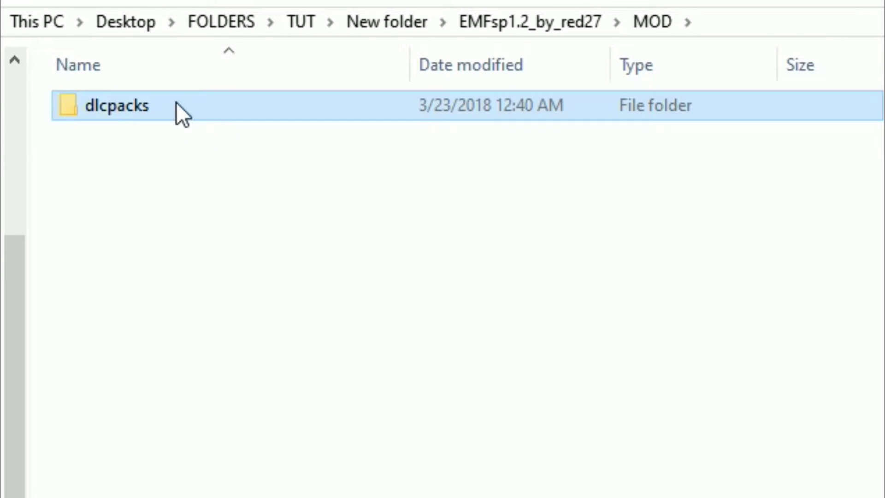
double_click(176, 102)
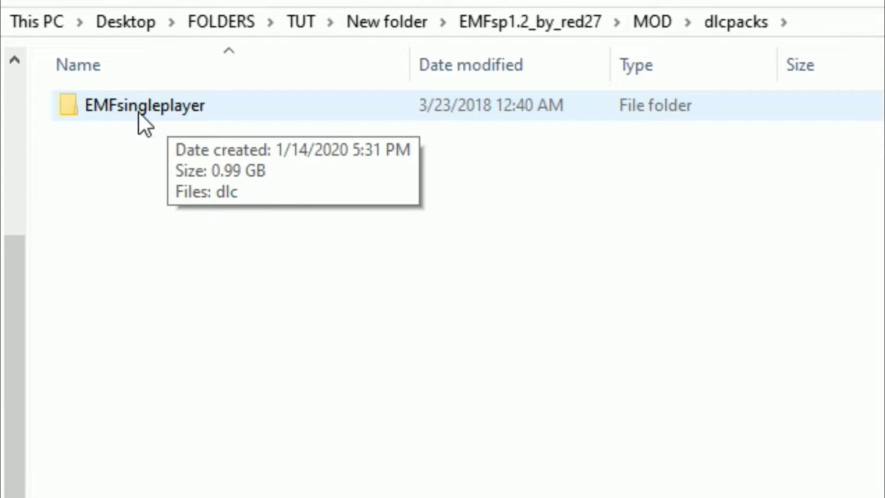
Step: Copy the EMFsingleplayer folder into the game's mods > update > x64 > dlcpacks folder
click(112, 106)
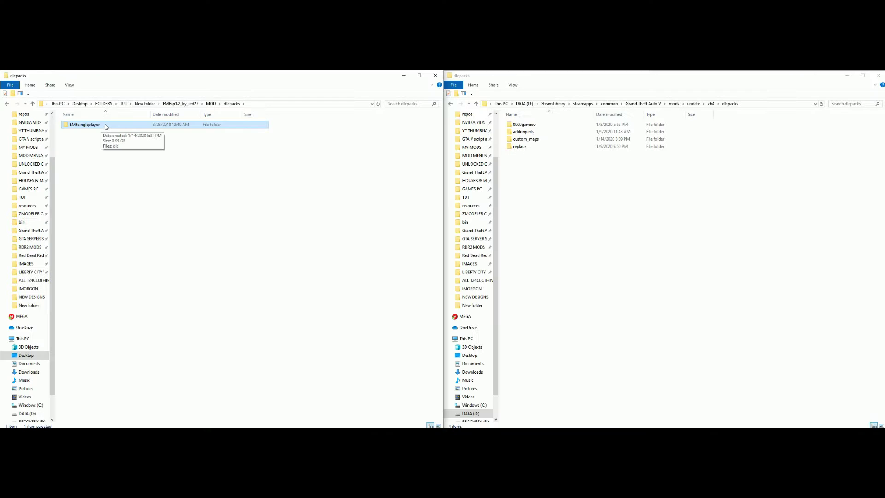
drag(245, 106, 673, 240)
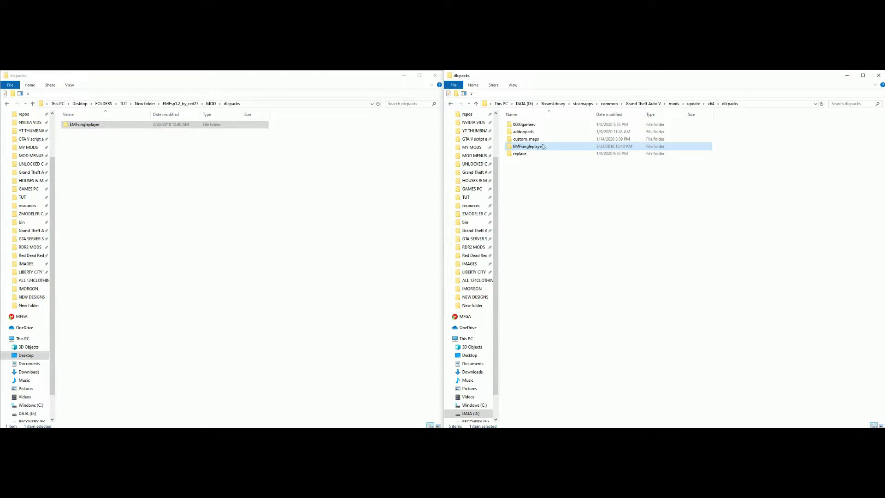
mouse_move(534, 151)
click(622, 246)
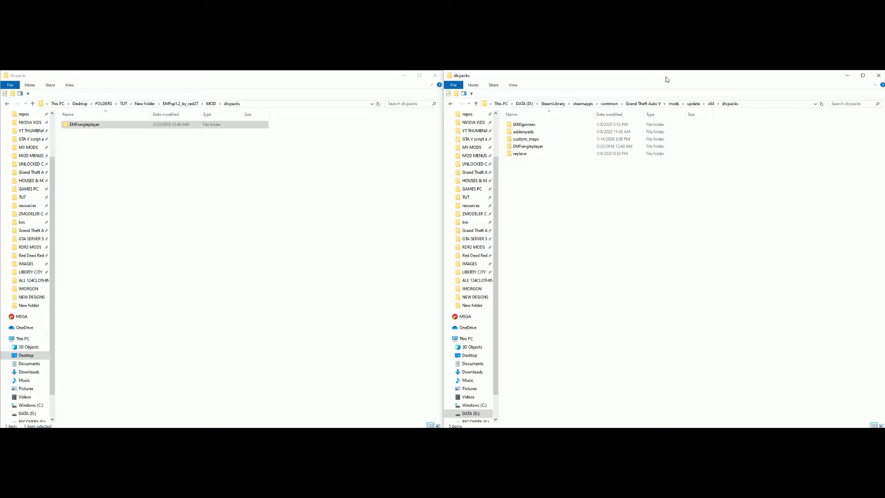
Step: Return the game window to the Grand Theft Auto V folder and the download window to New folder
click(647, 104)
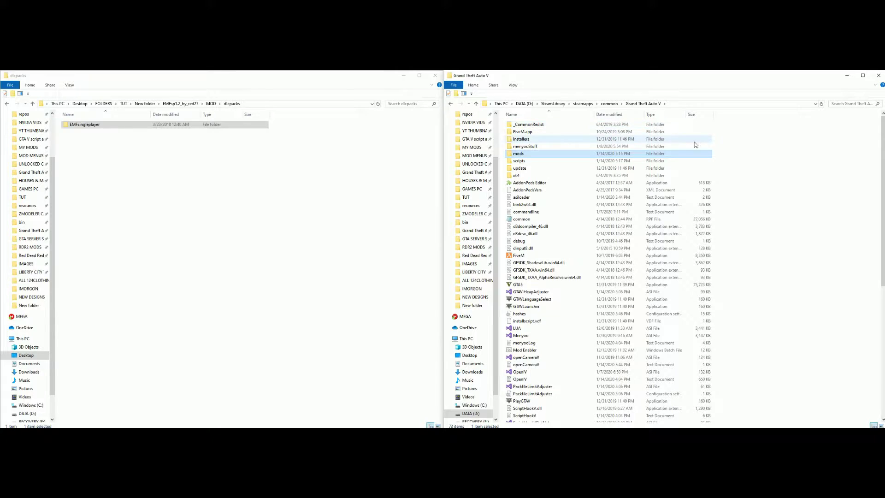
click(7, 105)
click(7, 104)
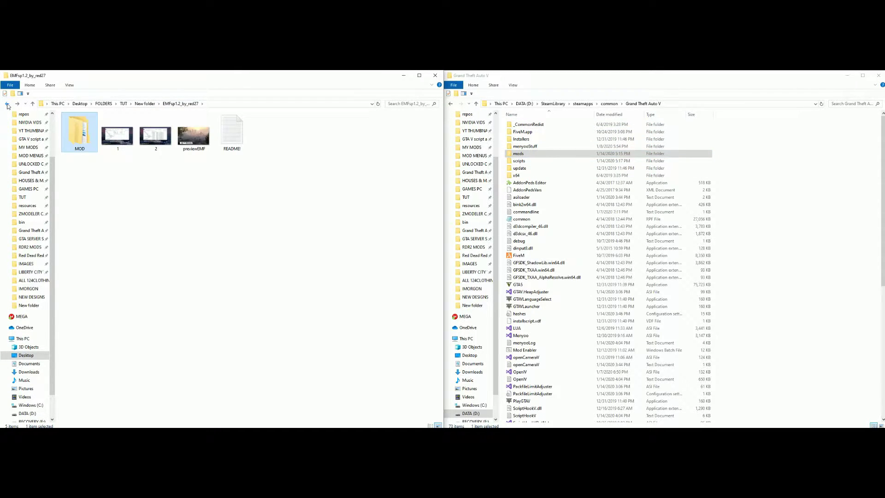
click(7, 105)
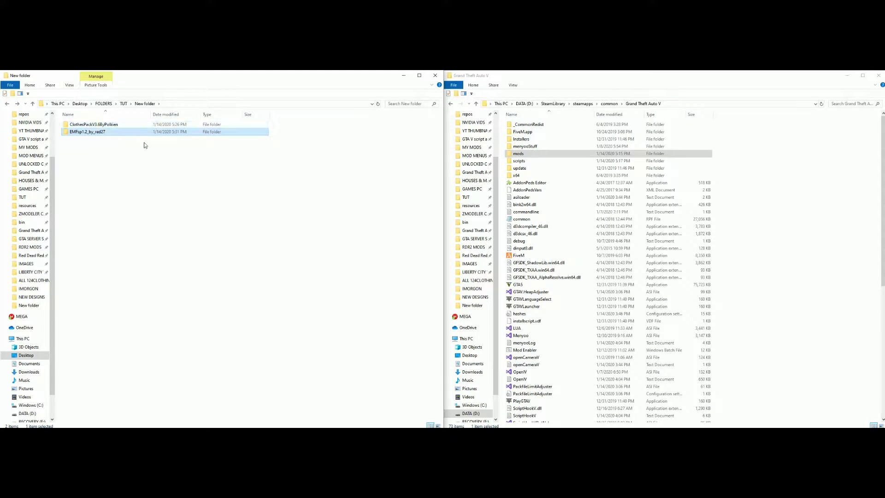
click(145, 145)
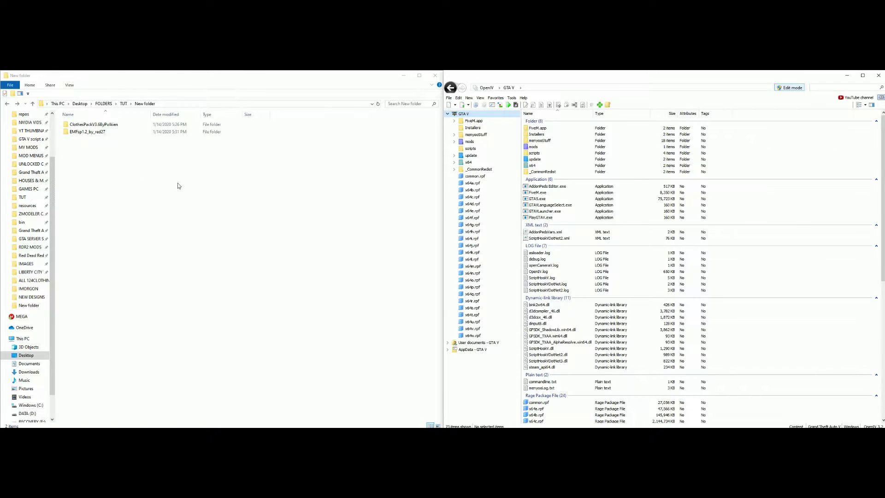
Step: Reopen EMFsp1.2_by_red27 > MOD > dlcpacks to check the mod's folder name
click(96, 134)
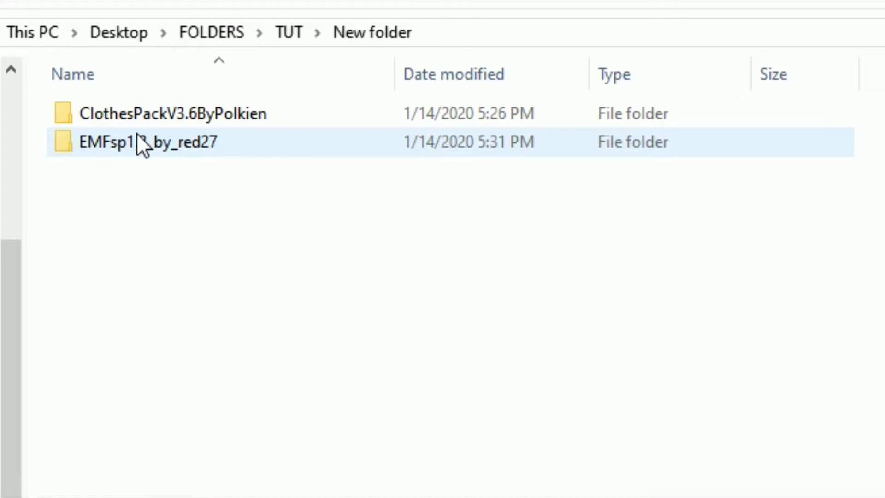
double_click(209, 142)
click(115, 138)
double_click(113, 135)
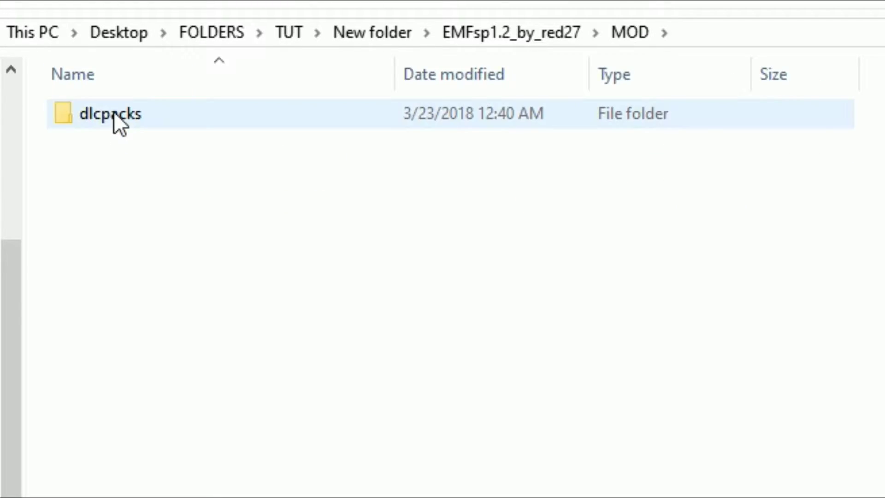
double_click(113, 111)
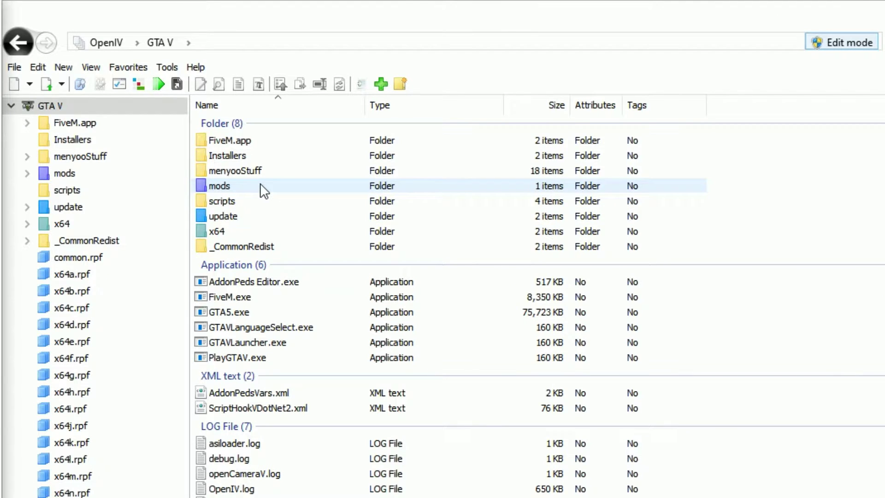
Step: Switch to OpenIV and open update.rpf from the update folder, showing its copy in the mods folder
click(86, 208)
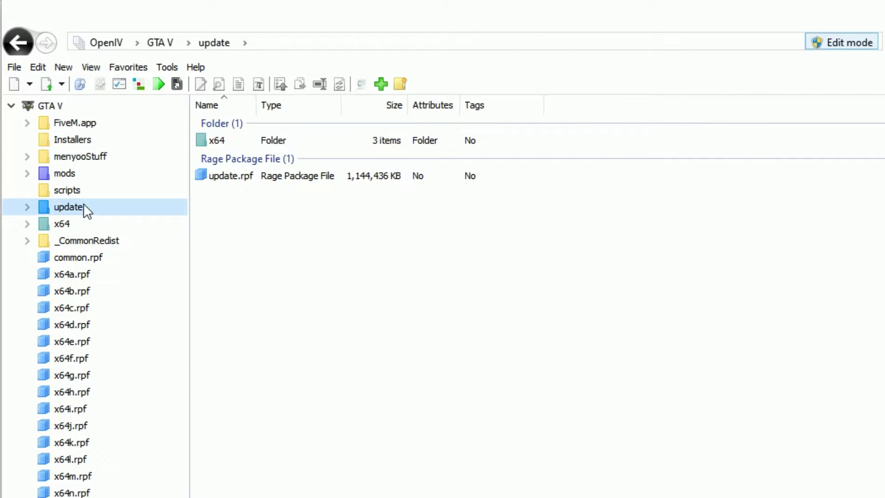
double_click(269, 175)
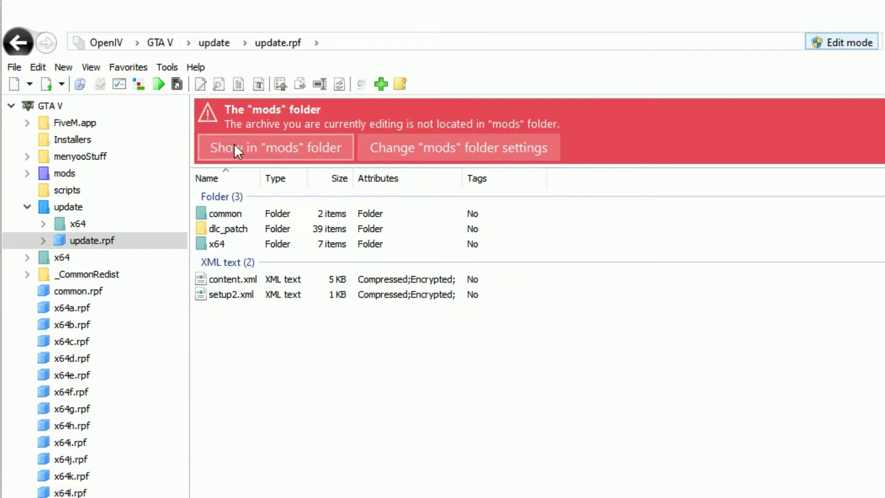
click(314, 144)
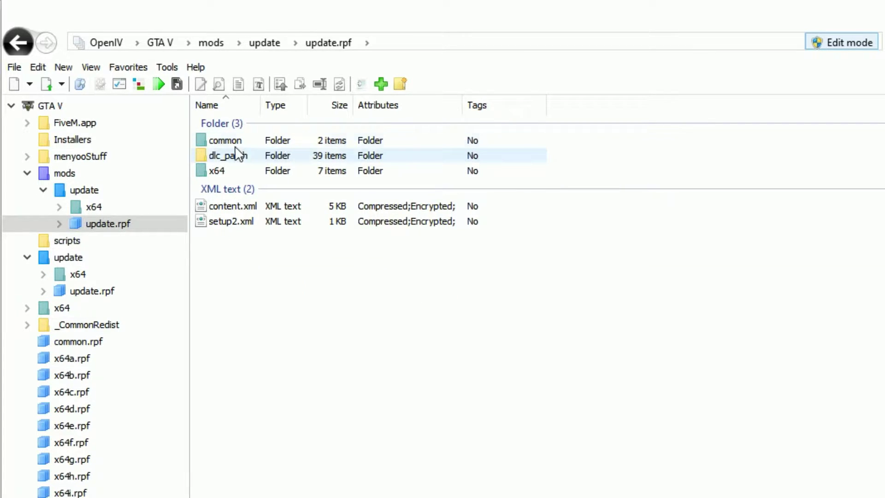
Step: Open dlclist.xml from the common > data folder of the mods copy of update.rpf for editing
click(257, 139)
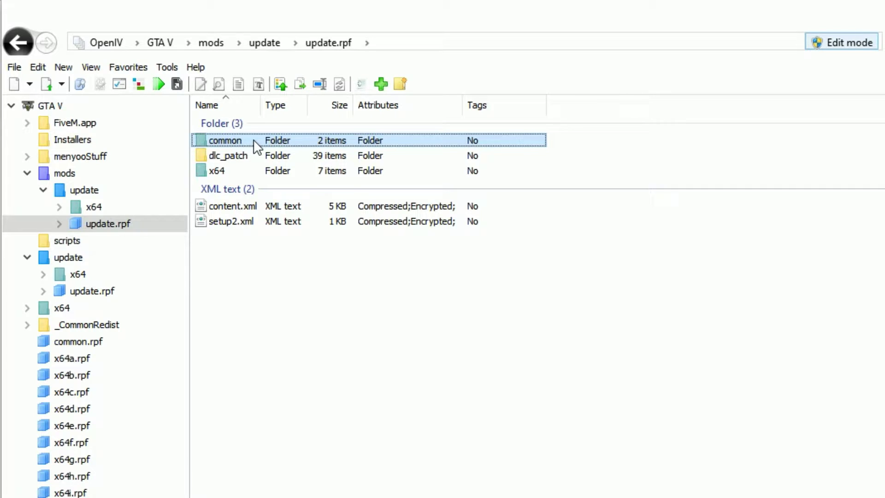
double_click(254, 142)
click(253, 141)
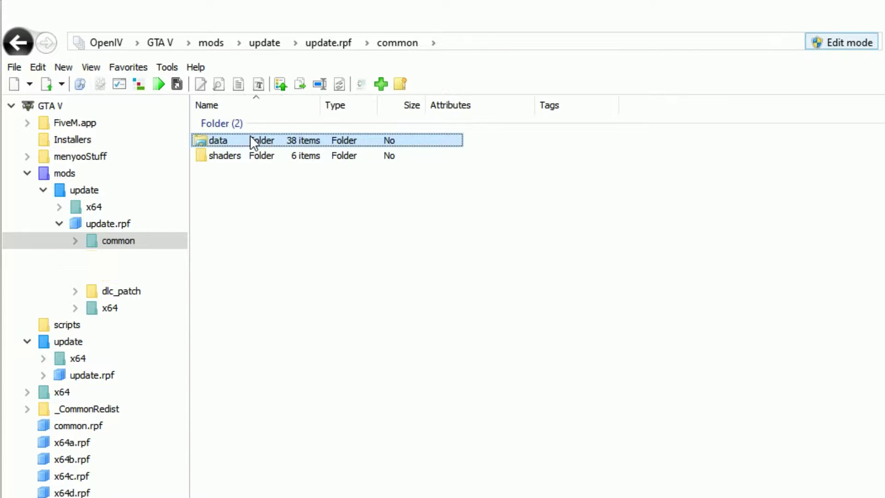
double_click(250, 139)
scroll(251, 139, down, 5)
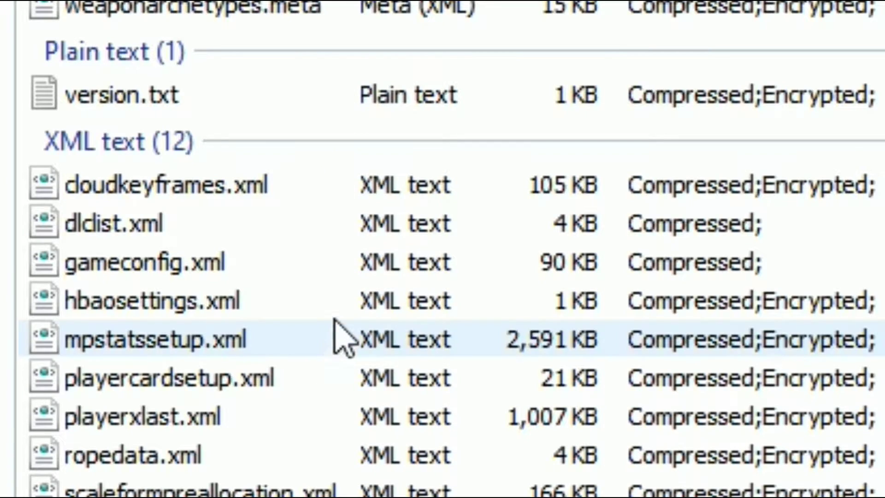
click(177, 224)
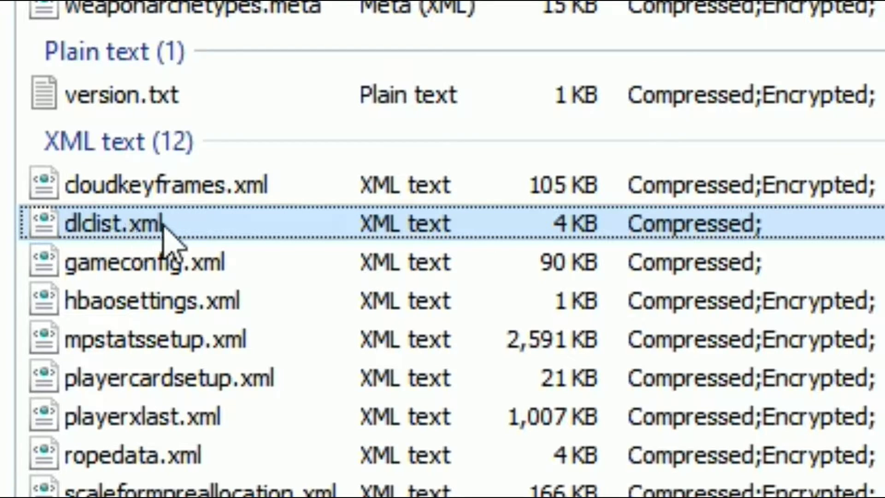
right_click(232, 225)
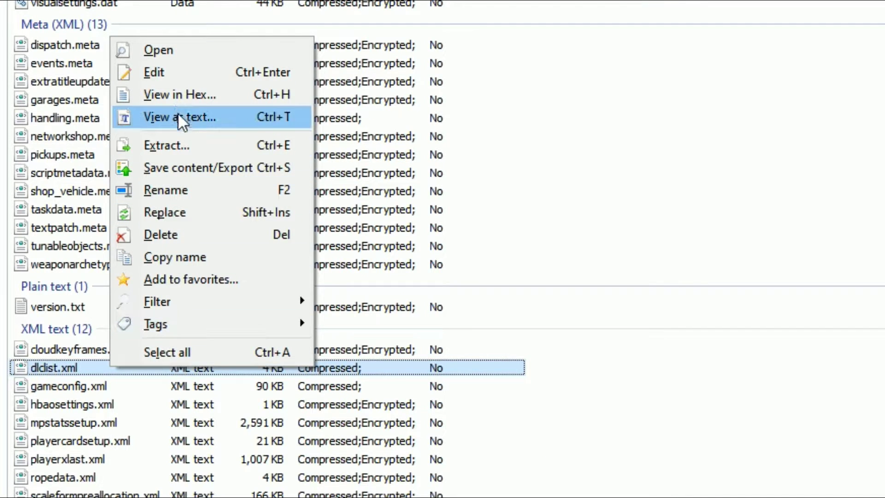
click(179, 74)
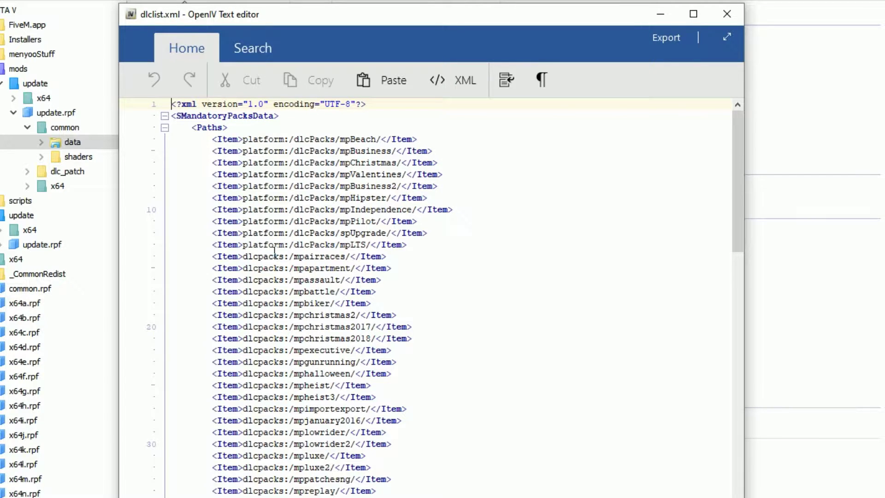
Step: Duplicate the last entry of dlclist.xml, the custom_maps item, onto a new line directly below it
drag(737, 168, 737, 479)
click(395, 497)
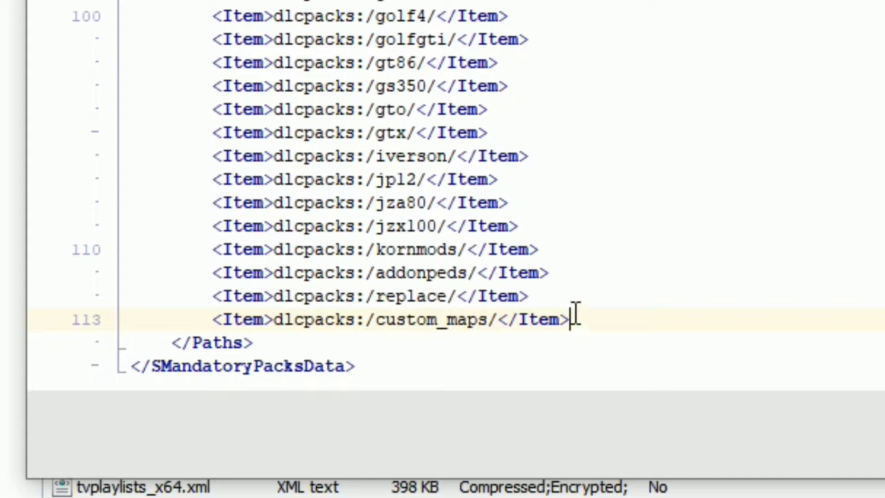
drag(573, 319, 217, 308)
key(ctrl+c)
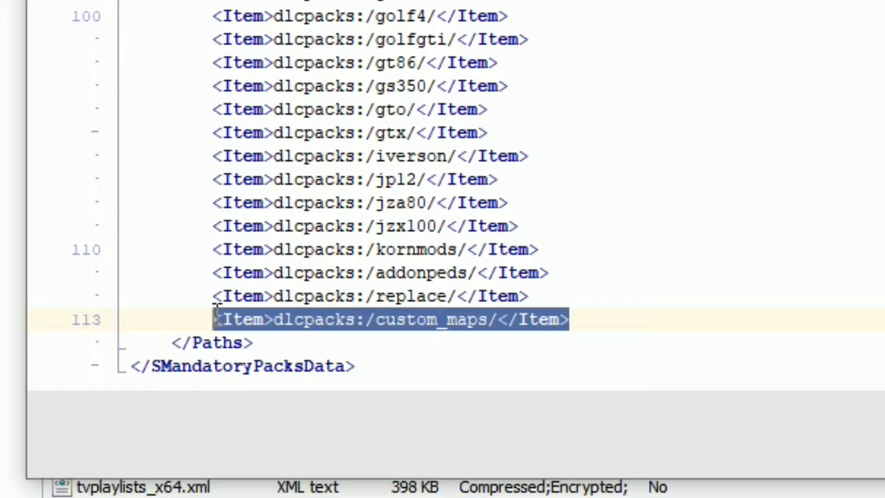
right_click(236, 316)
click(376, 8)
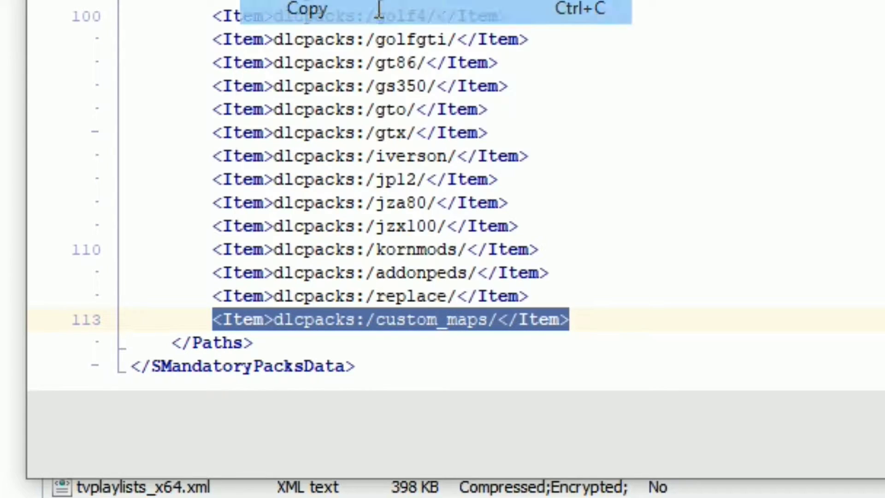
click(591, 318)
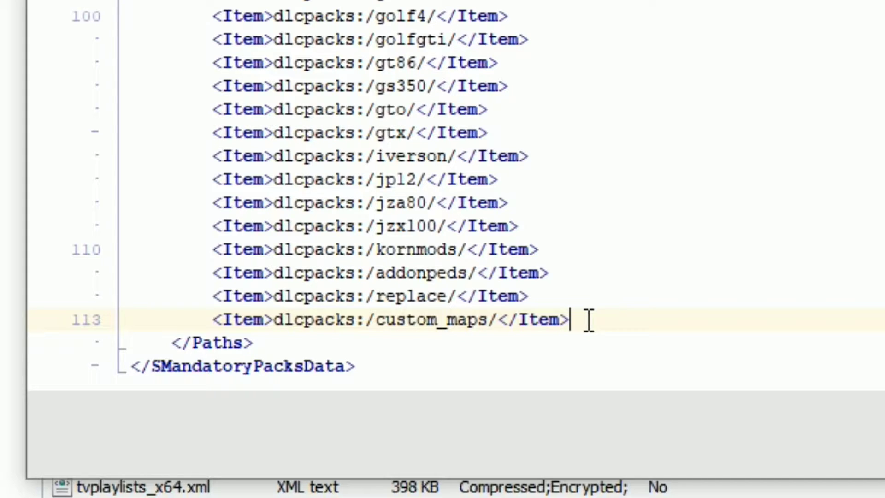
key(Return)
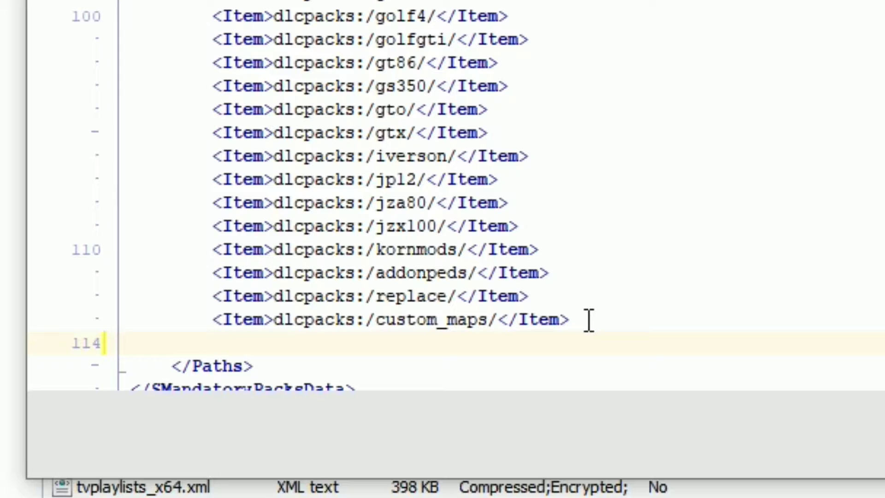
key(ctrl+v)
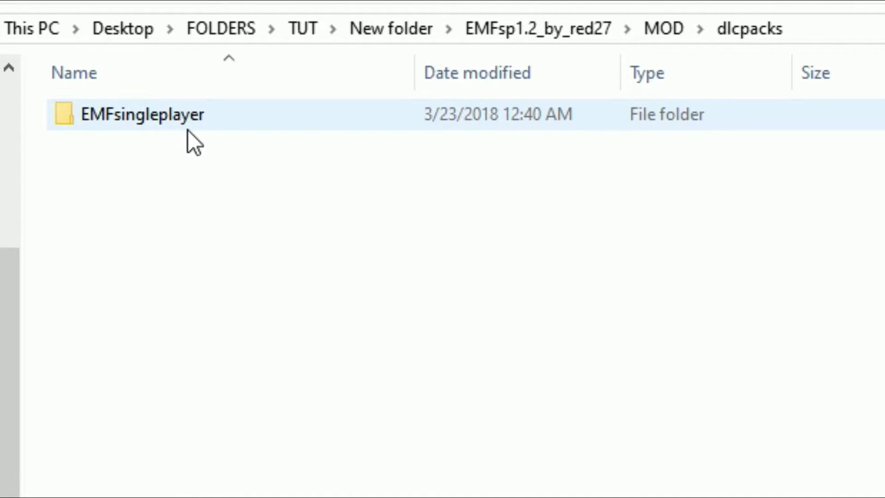
Step: Switch to the mod's dlcpacks folder in File Explorer and copy the folder name EMFsingleplayer without changing it
click(143, 111)
click(153, 110)
right_click(158, 114)
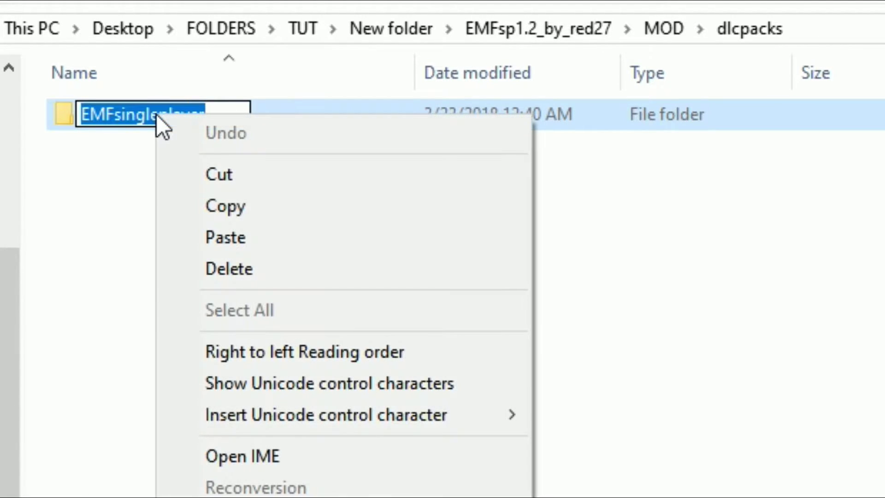
click(257, 208)
click(203, 158)
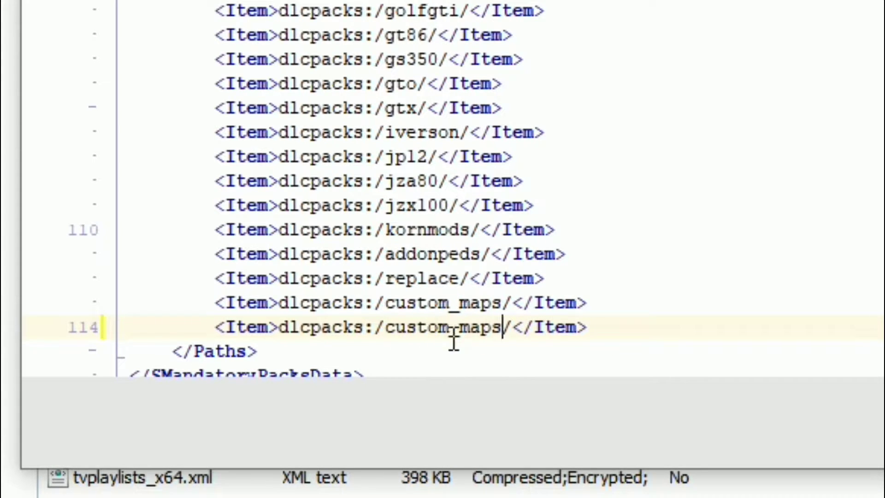
Step: Replace custom_maps in the duplicated last entry of dlclist.xml with the copied name EMFsingleplayer and save the file
double_click(503, 329)
drag(501, 328, 388, 338)
right_click(400, 333)
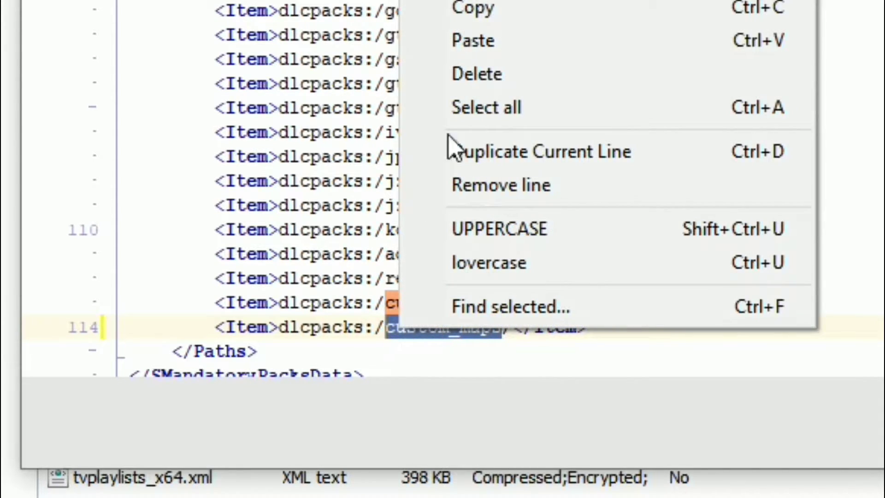
click(474, 41)
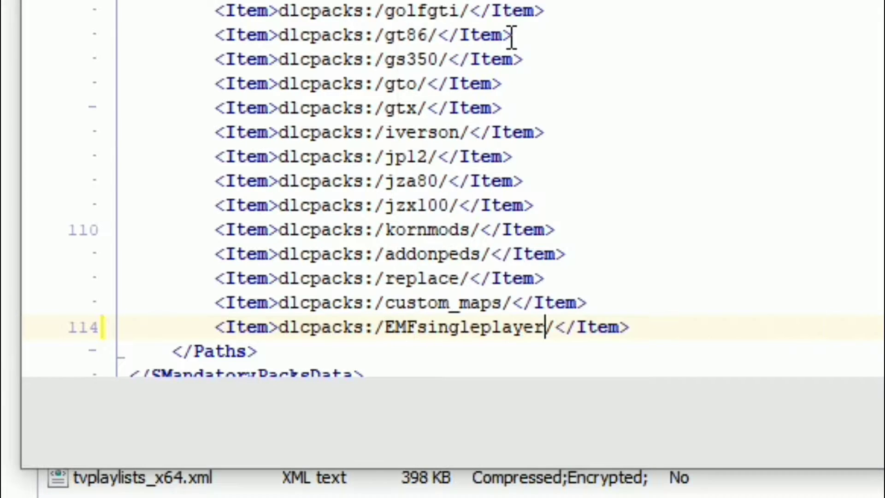
click(636, 328)
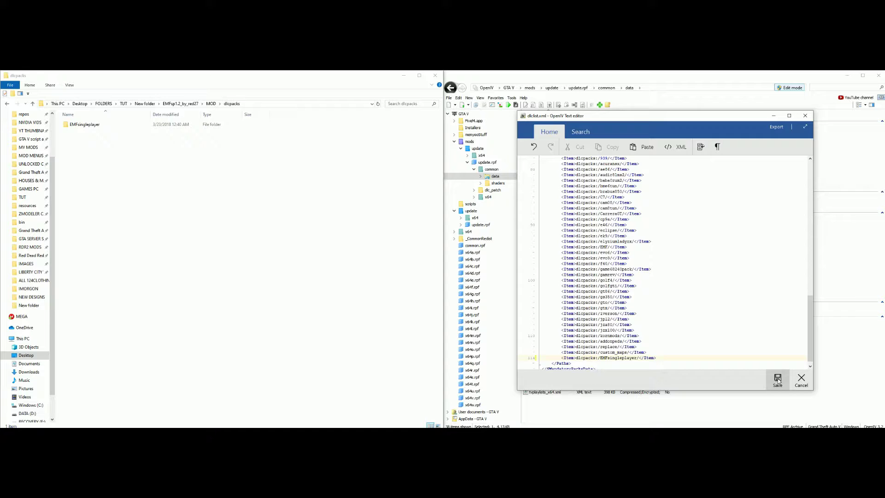
click(777, 379)
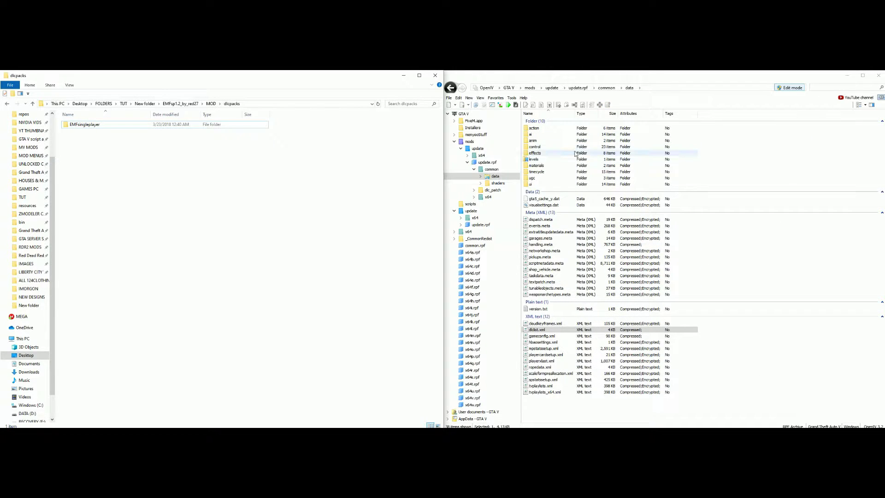